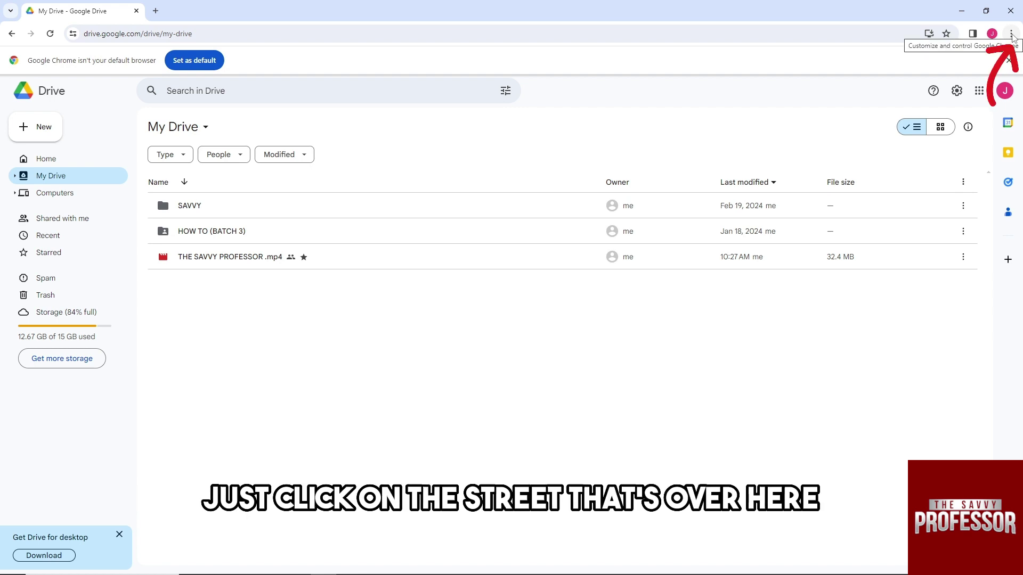
Open Chrome Settings from the three-dot menu.
click(1013, 36)
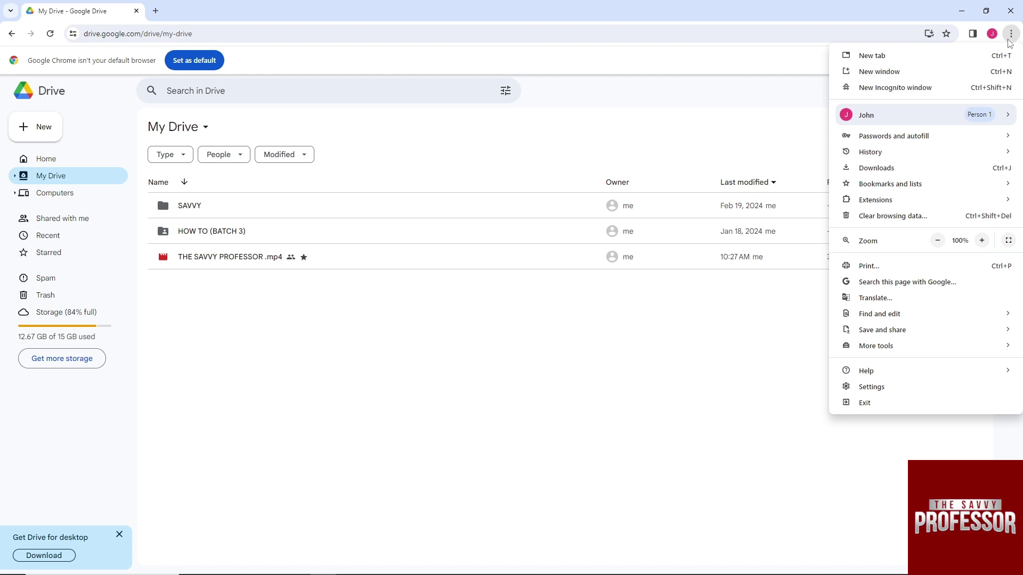
click(870, 388)
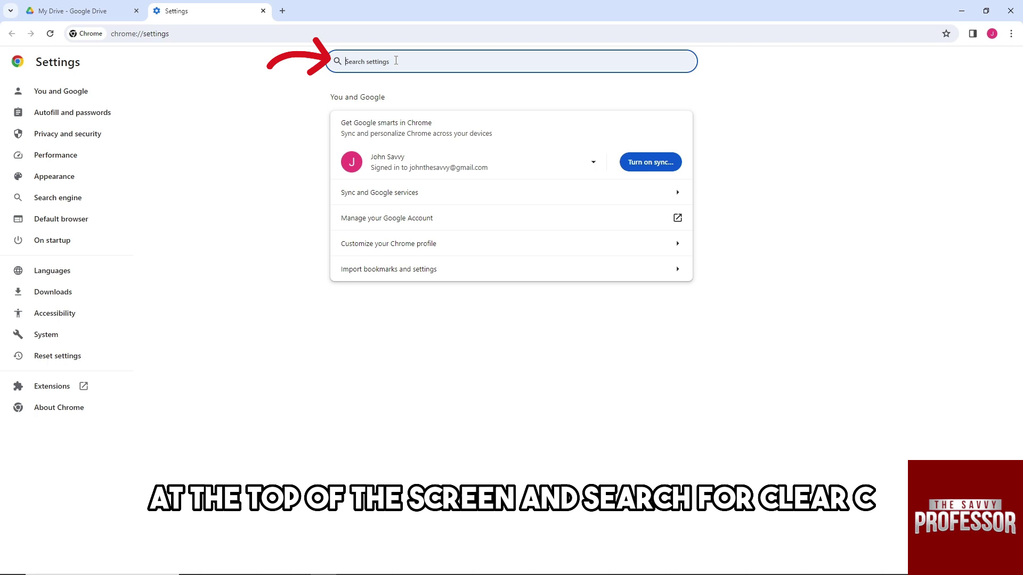
text(c)
text(lear)
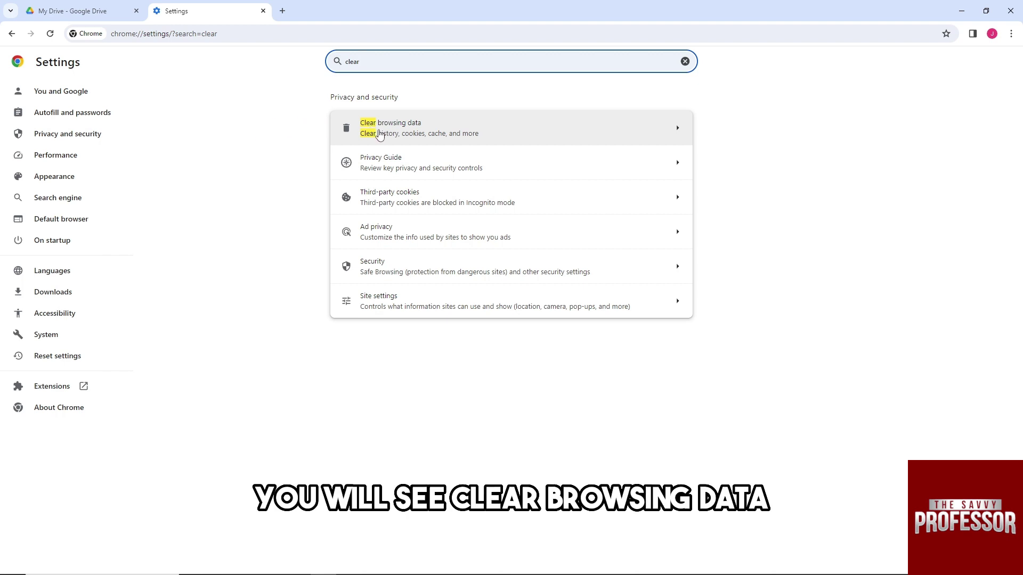
Clear browsing data with the time range set to All time.
click(382, 133)
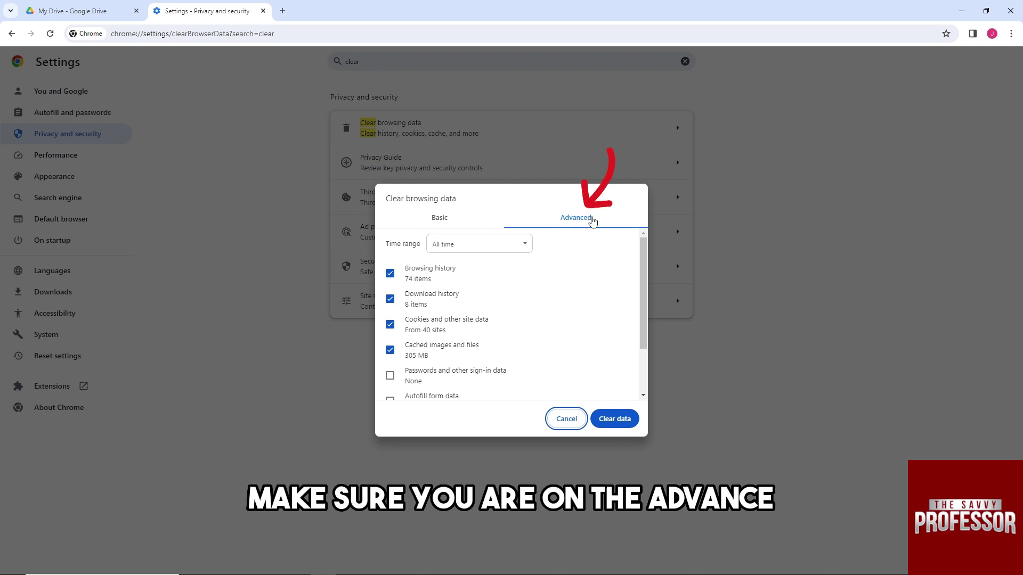
scroll(392, 280, down, 2)
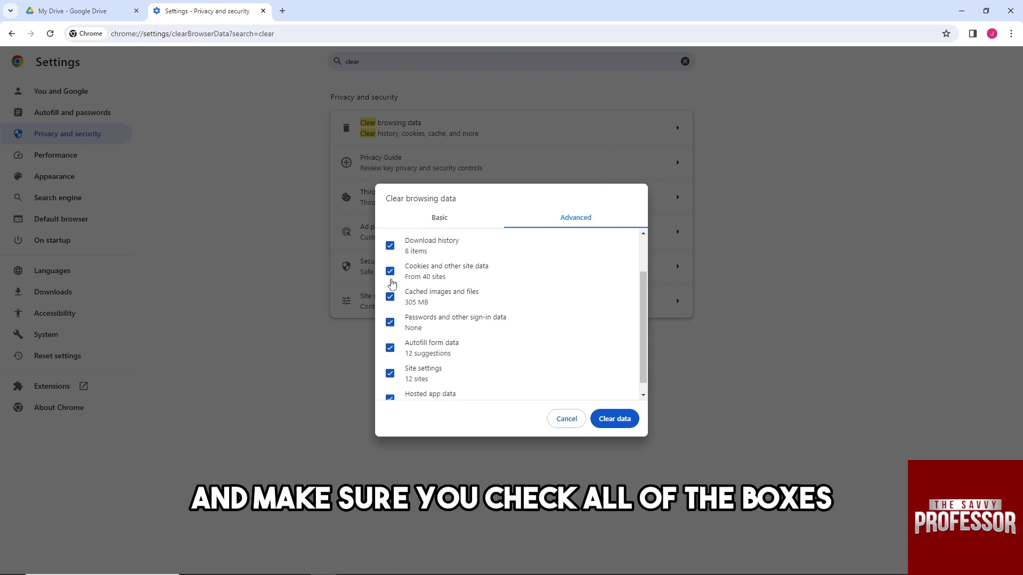
scroll(430, 381, up, 1)
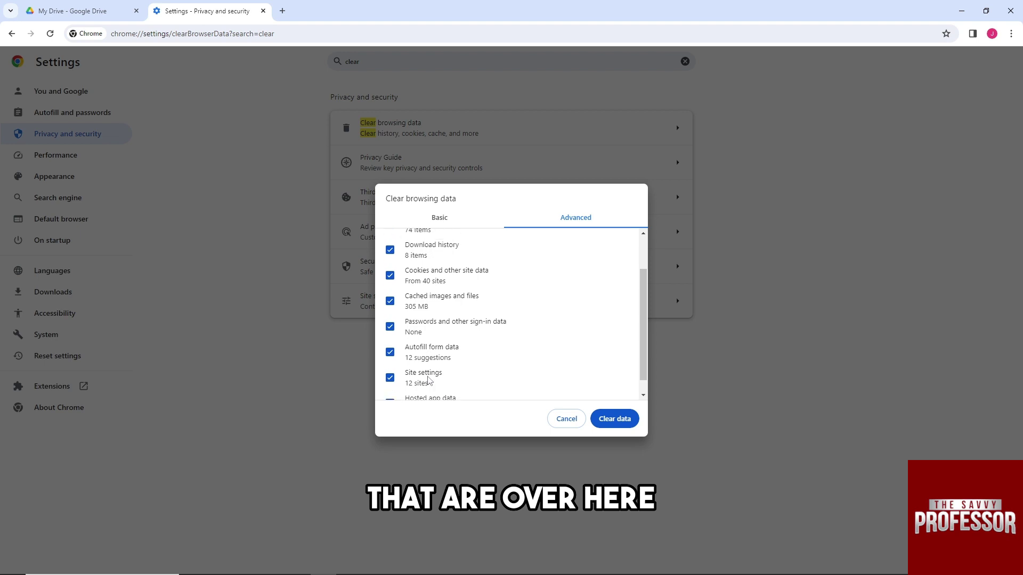
scroll(429, 381, up, 2)
click(473, 243)
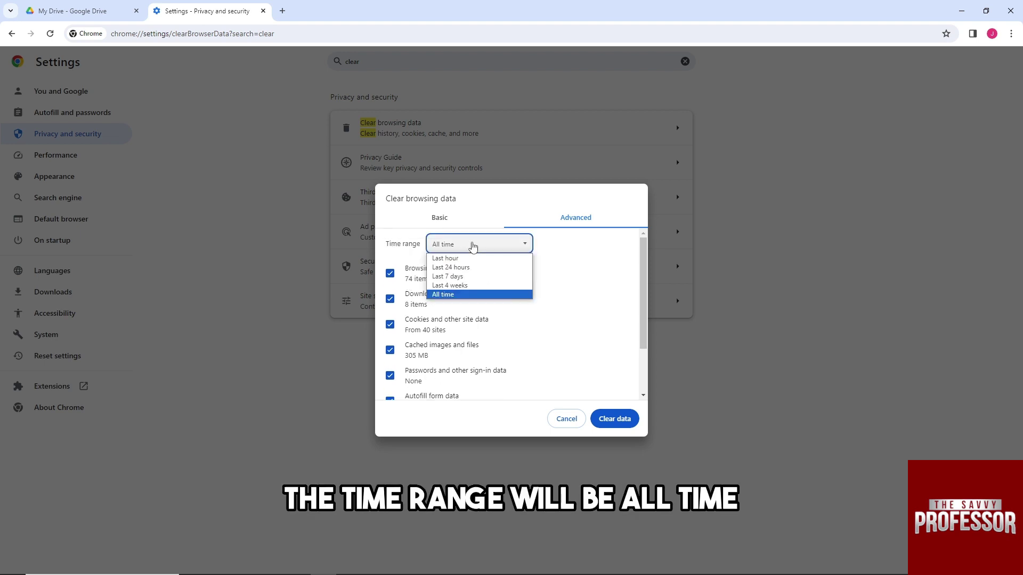
click(450, 298)
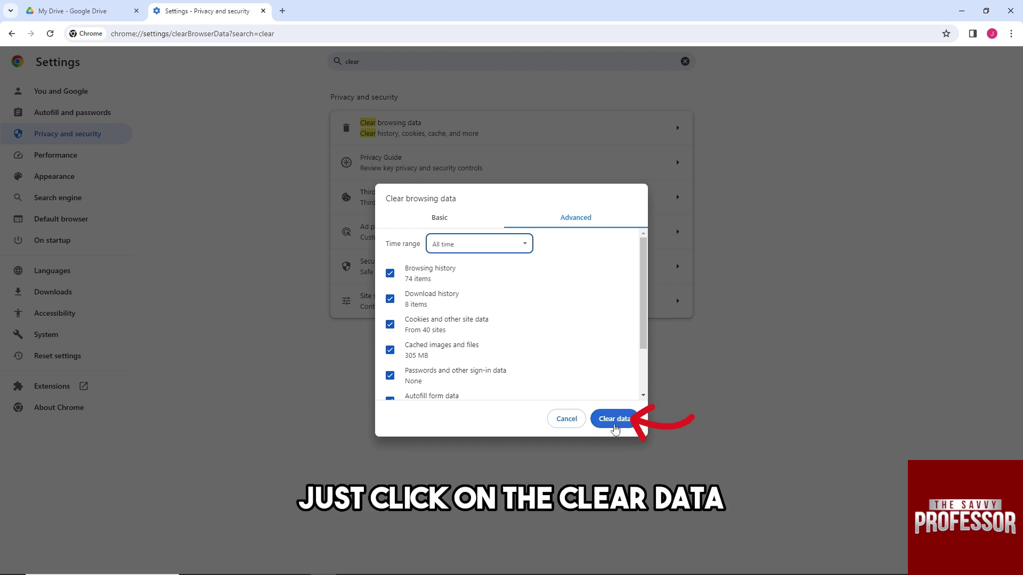
click(562, 422)
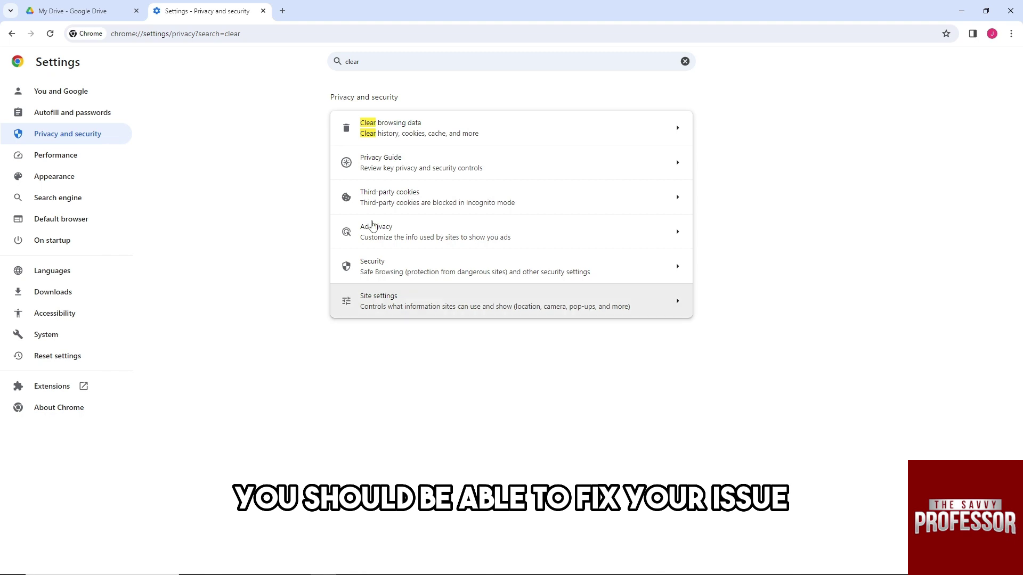
Return to the My Drive tab and open a new Incognito window.
click(69, 13)
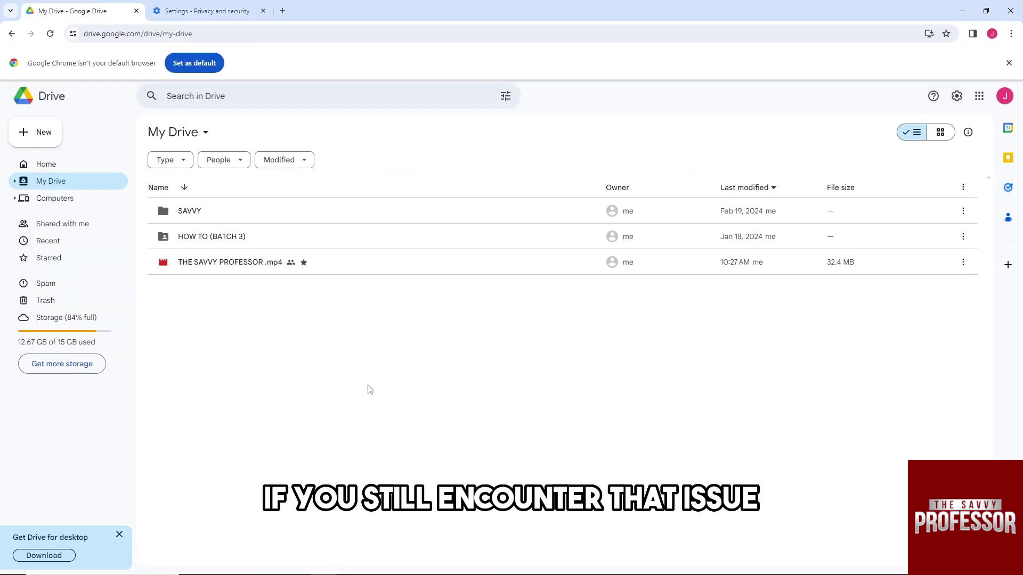
click(1012, 34)
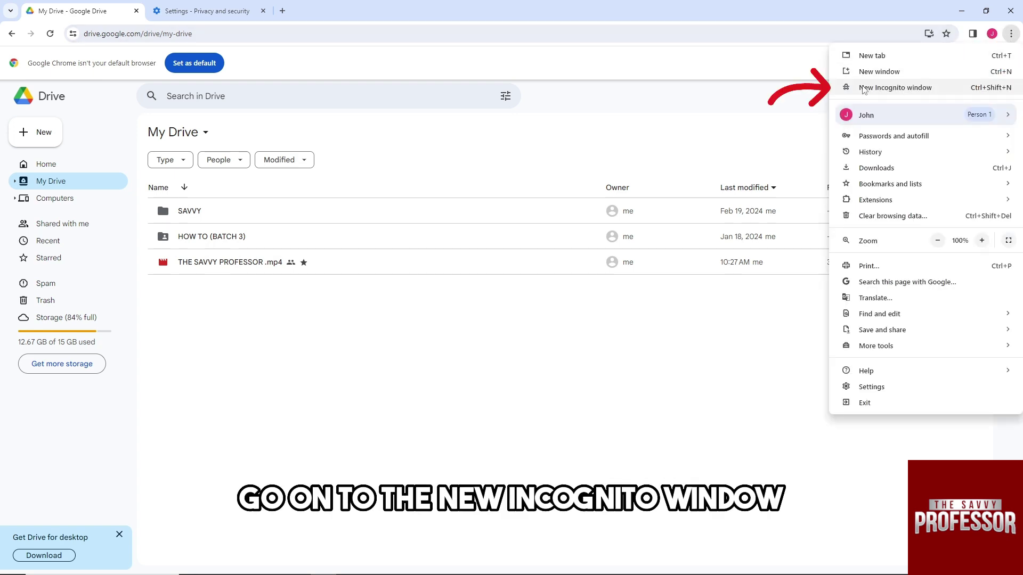
click(891, 88)
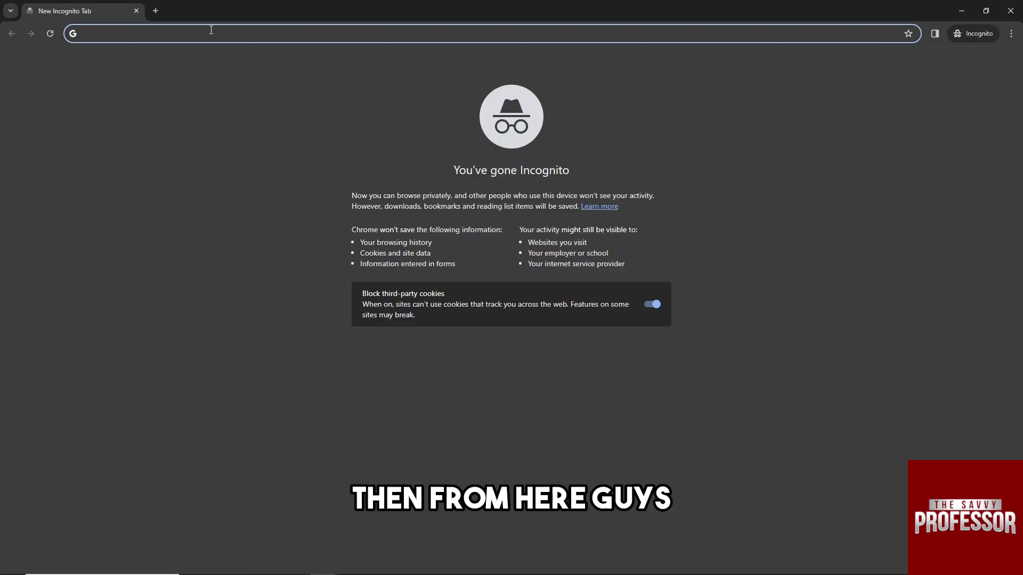
text(drive.google.com)
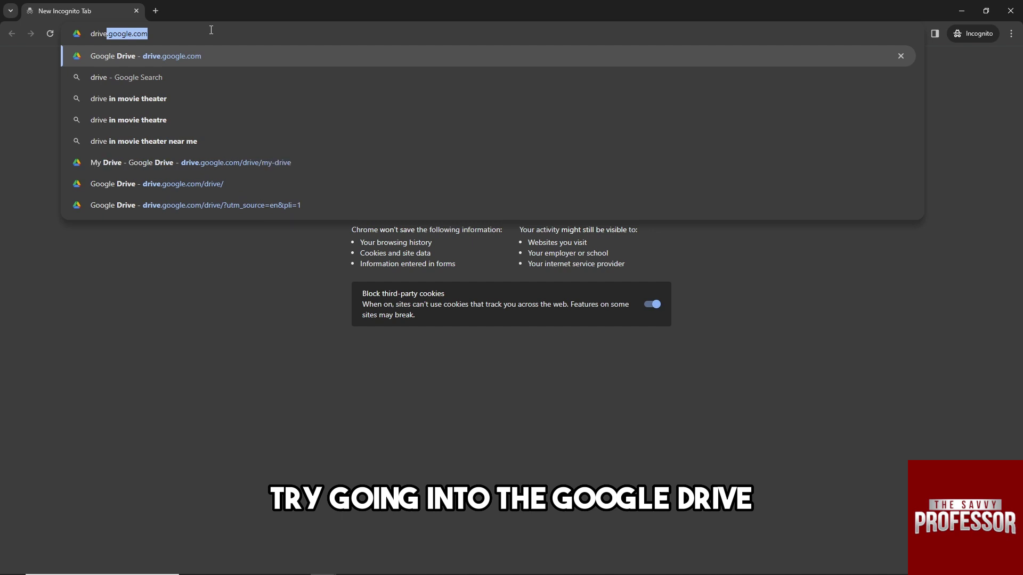
Load drive.google.com in the Incognito tab.
key(Return)
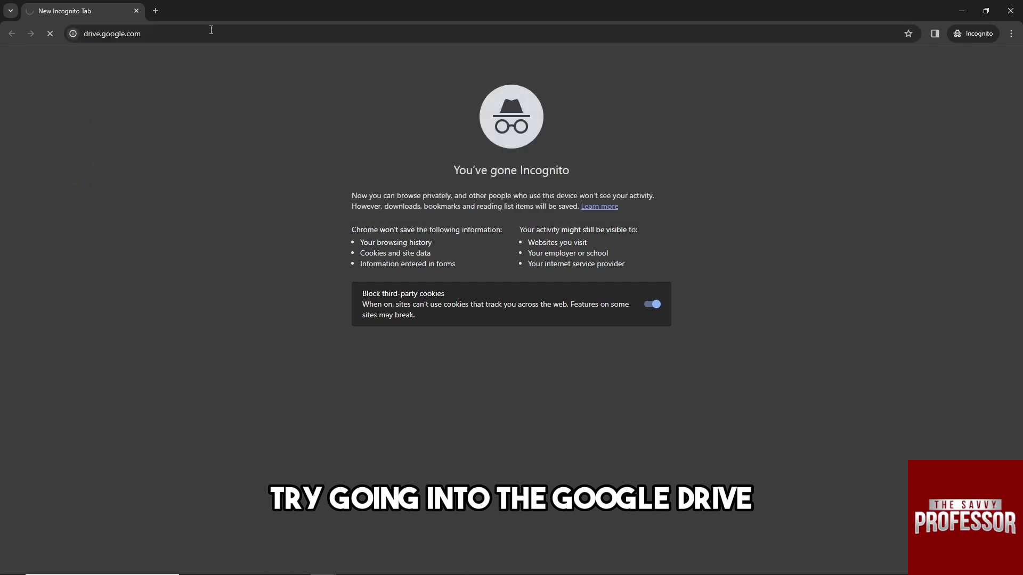